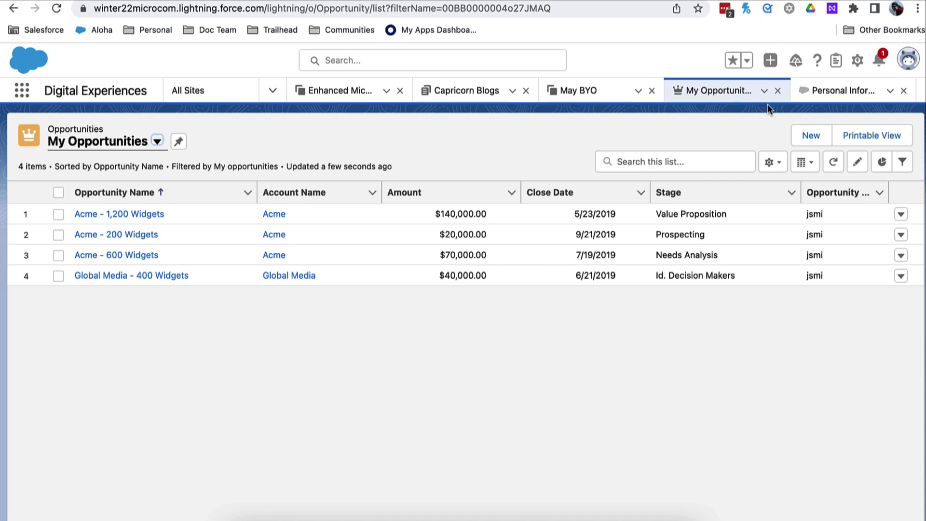
# - Share the My Opportunities list view with the All Partner Users public group and save
pyautogui.click(771, 162)
pyautogui.click(743, 284)
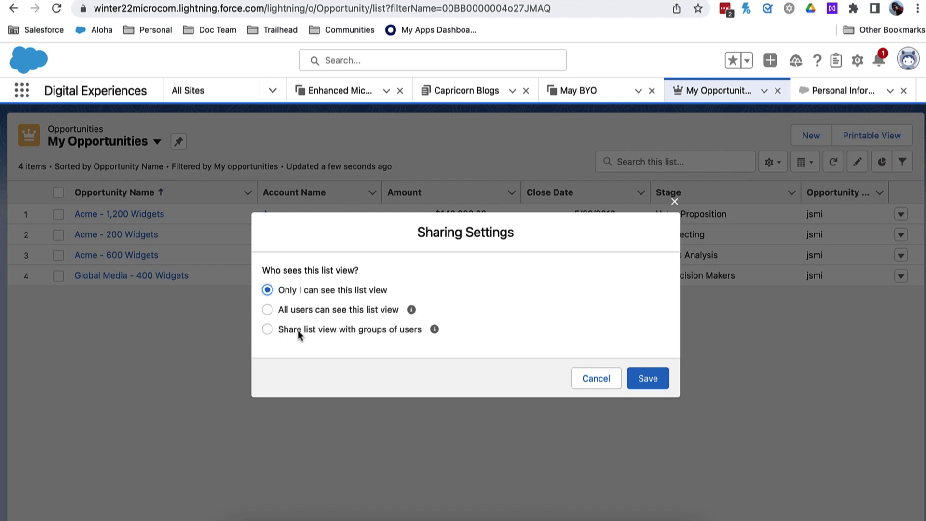
pyautogui.click(297, 330)
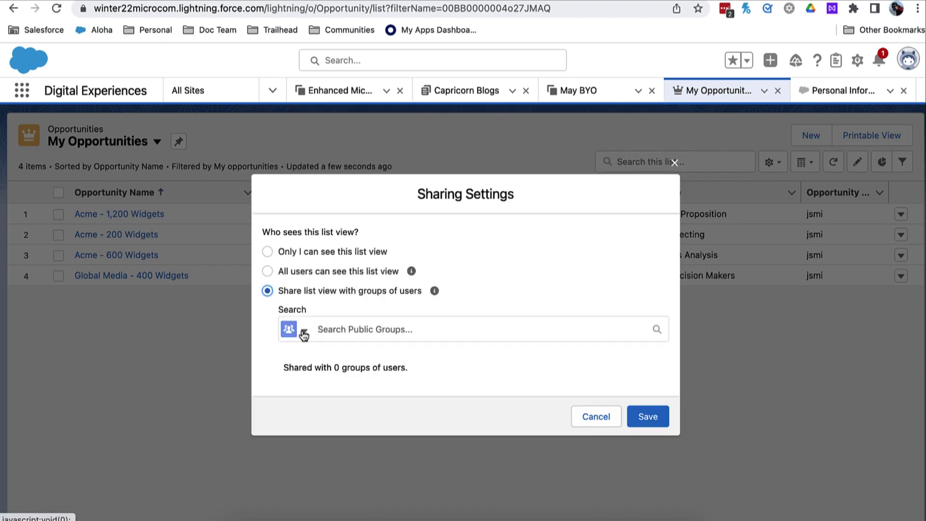
pyautogui.click(300, 334)
pyautogui.click(328, 295)
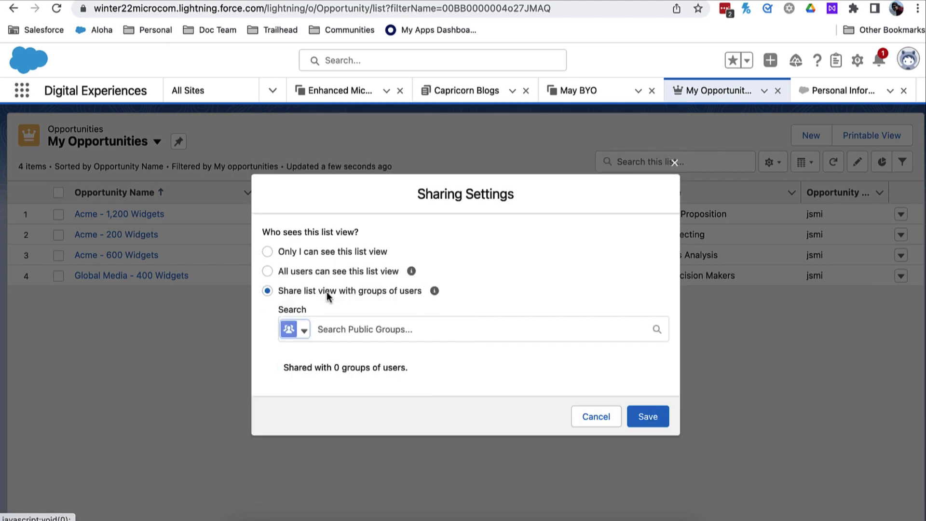
pyautogui.click(369, 329)
pyautogui.click(347, 359)
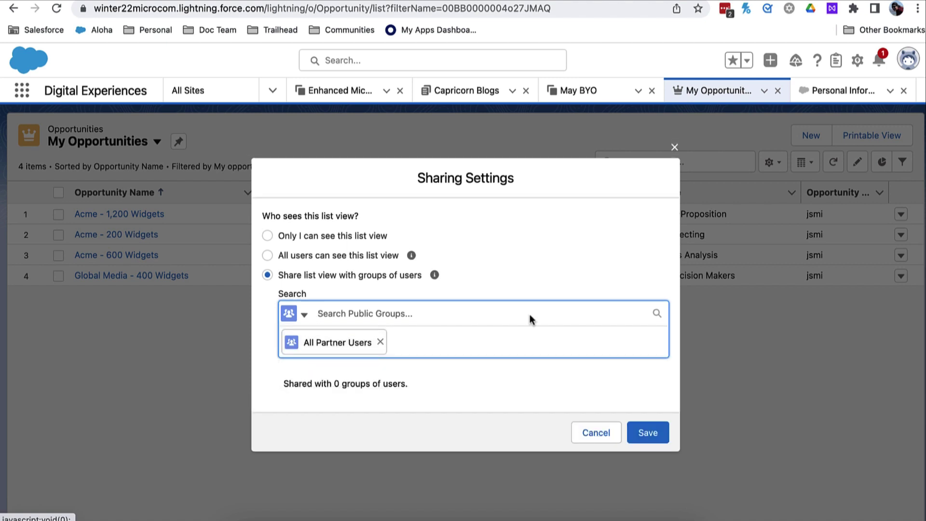
pyautogui.click(649, 433)
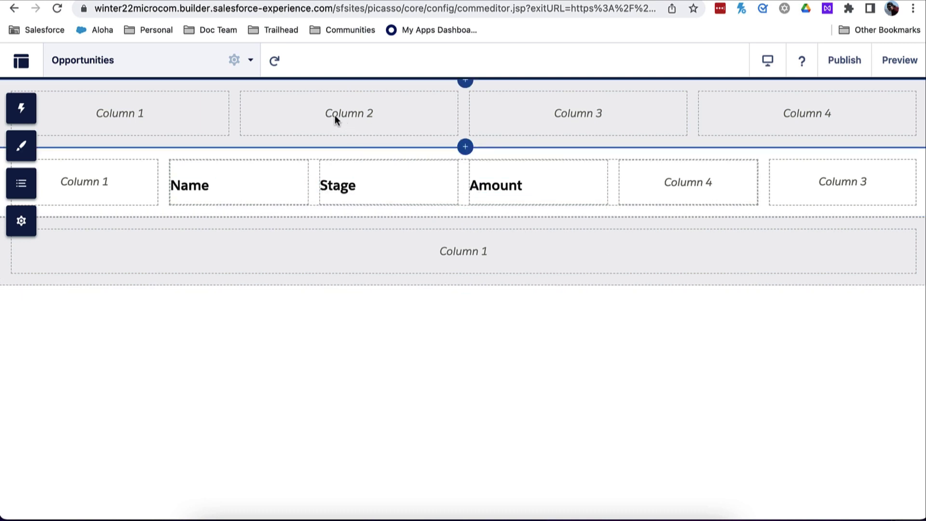
# - Place a Grid component below the Name, Stage and Amount headings
pyautogui.click(21, 108)
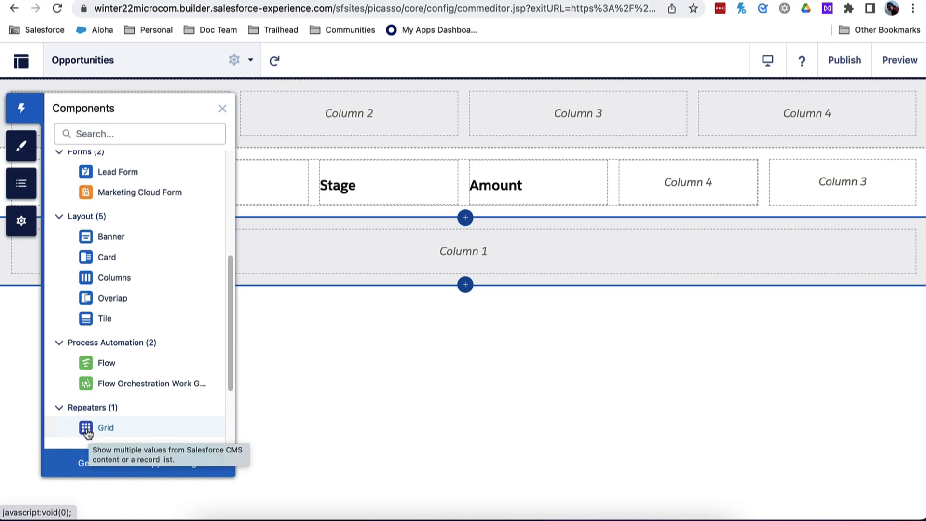
pyautogui.moveTo(88, 433); pyautogui.dragTo(316, 192)
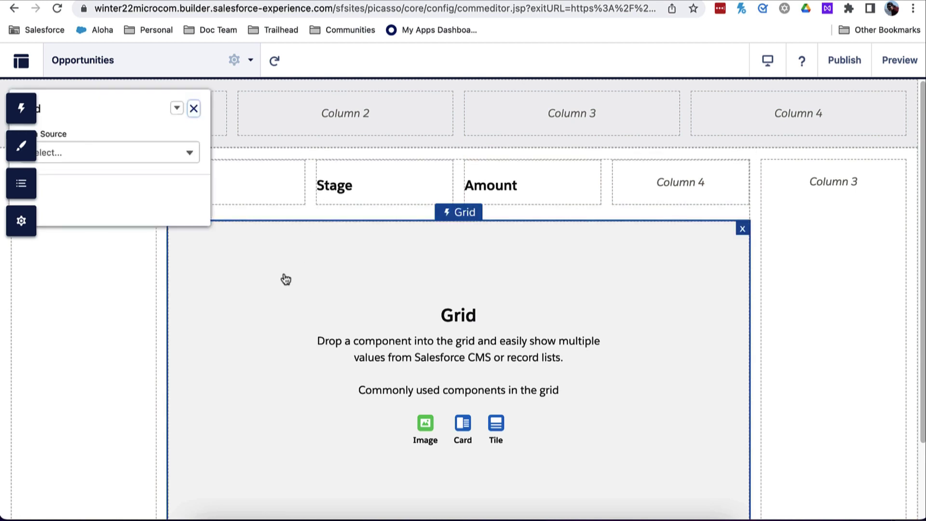
pyautogui.moveTo(141, 97); pyautogui.dragTo(874, 101)
# - Set the Grid's data source to the Opportunity record list My Opportunities, 10 items per page
pyautogui.click(848, 191)
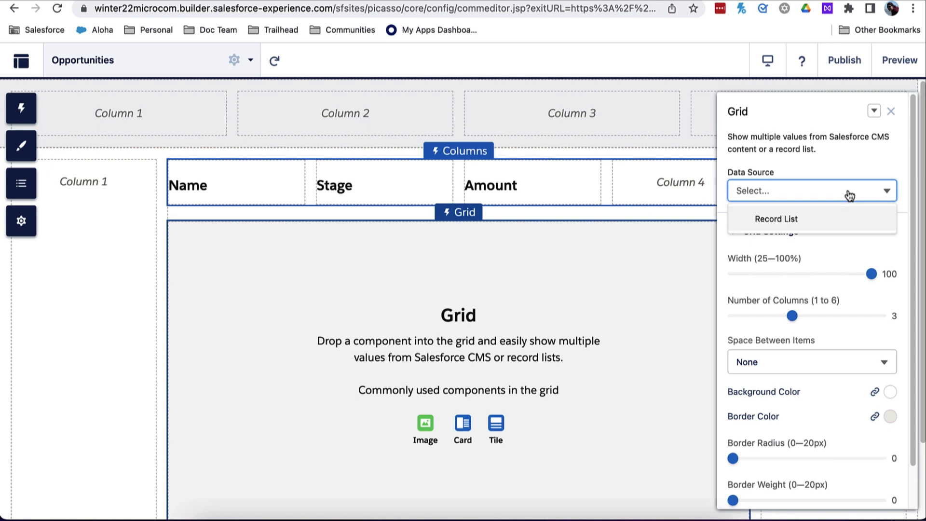
pyautogui.click(804, 221)
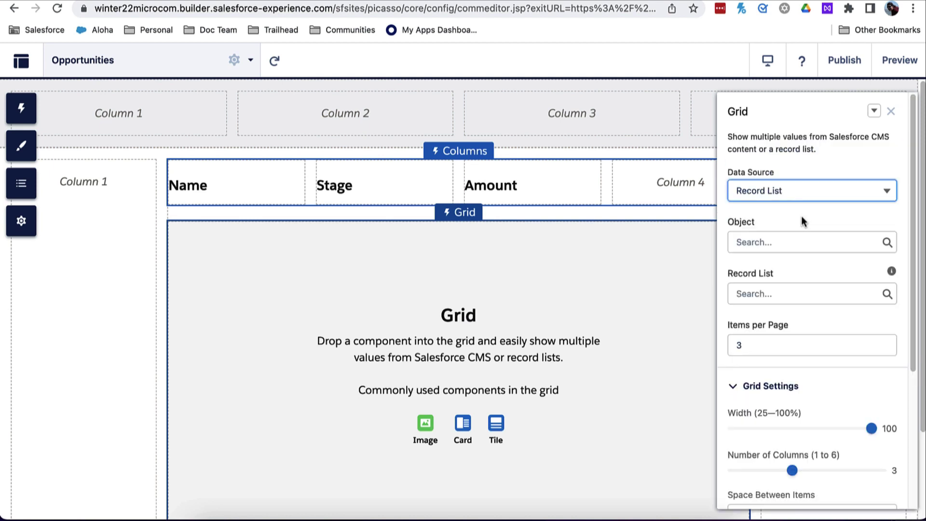
pyautogui.click(776, 244)
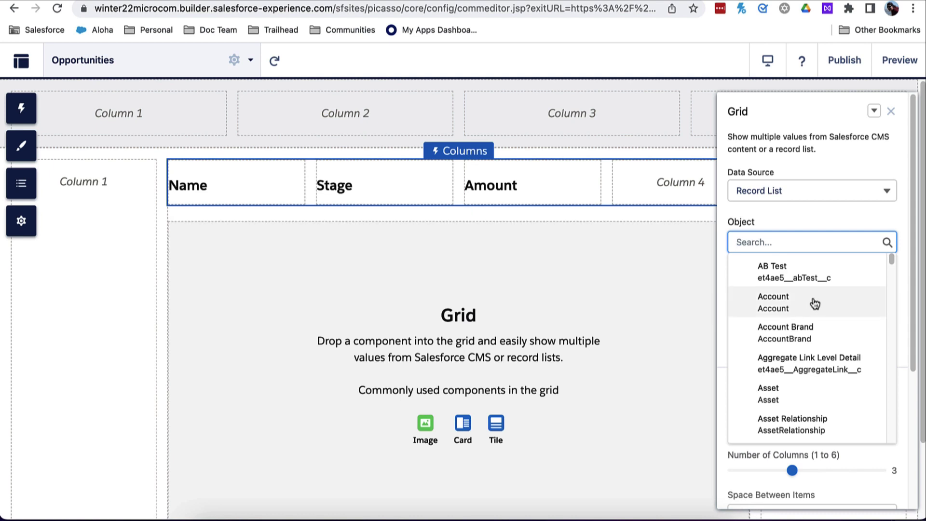
pyautogui.write('opp')
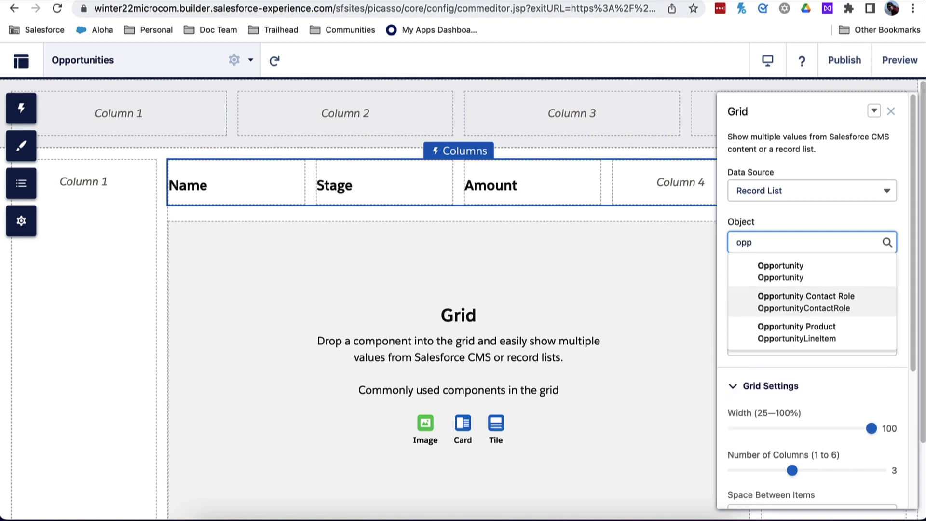
pyautogui.click(822, 274)
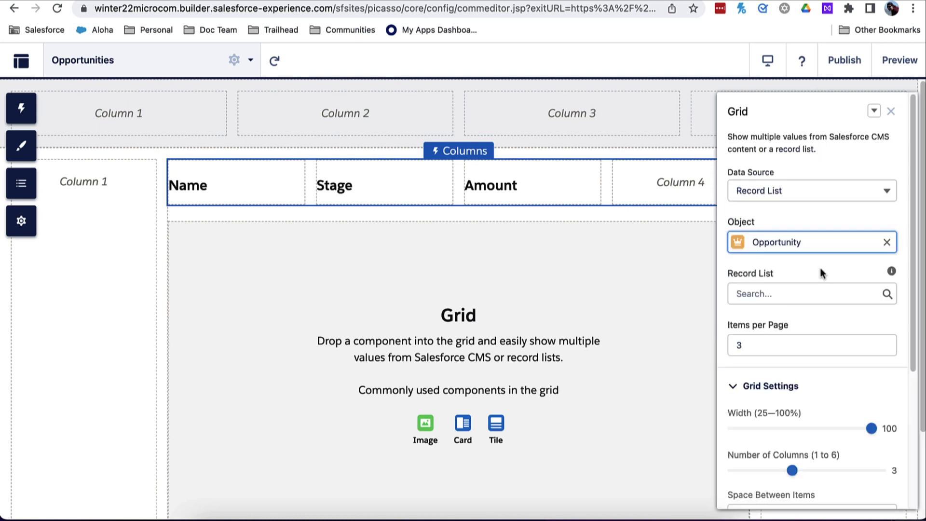
pyautogui.click(801, 295)
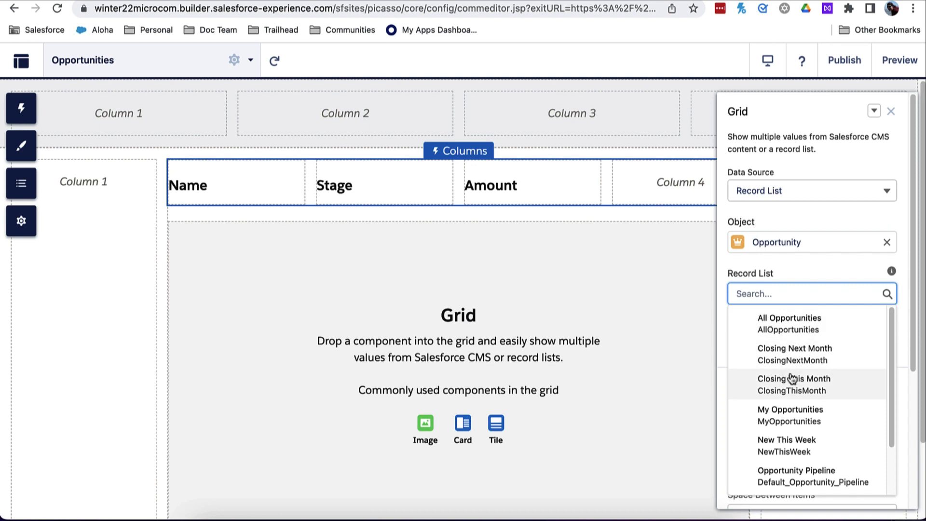
pyautogui.click(781, 420)
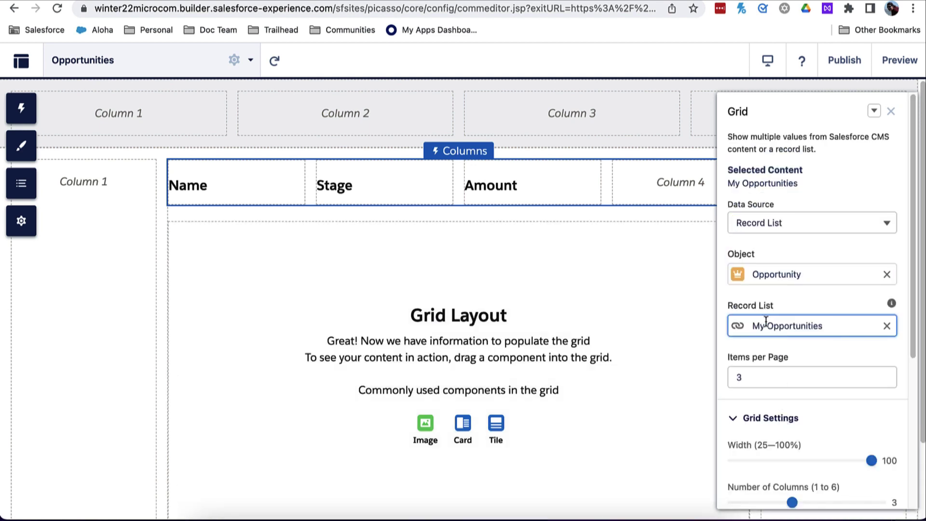
pyautogui.click(755, 375)
pyautogui.click(726, 377)
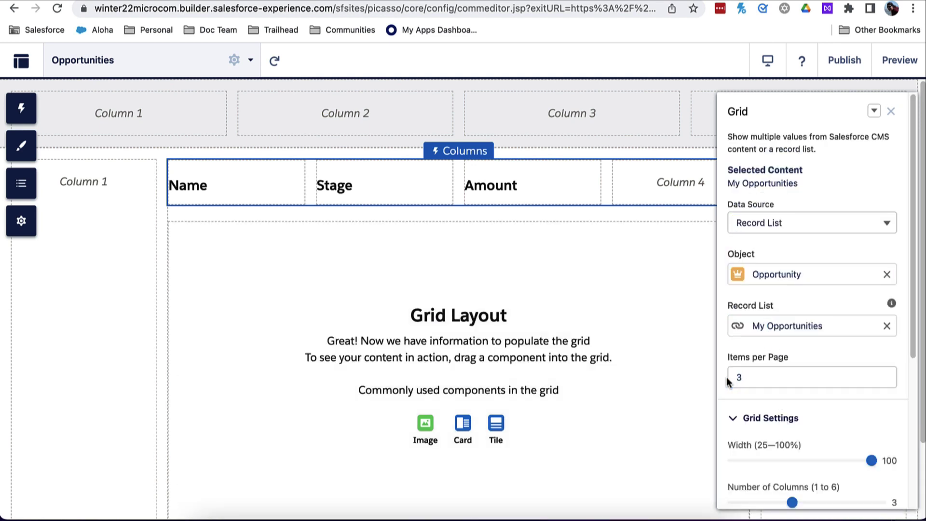
pyautogui.doubleClick(739, 376)
pyautogui.write('10')
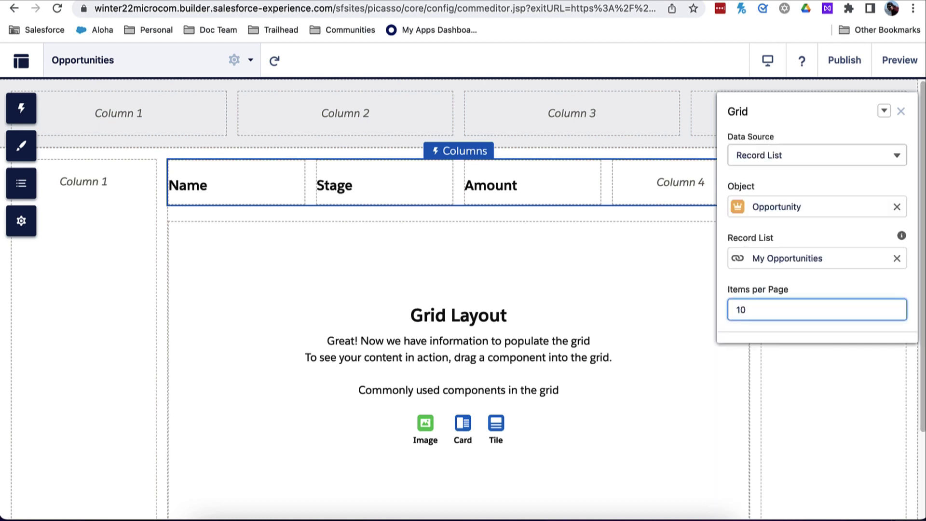
# - Give the Grid 1 column with Small spacing between items and drop a Columns layout inside it
pyautogui.scroll(-1, 800, 437)
pyautogui.moveTo(792, 467); pyautogui.dragTo(734, 468)
pyautogui.scroll(-3, 801, 398)
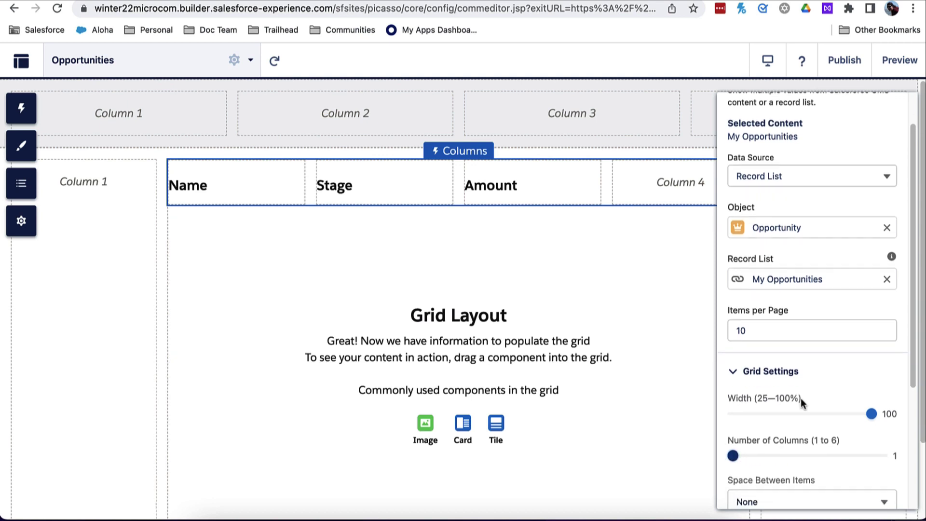
pyautogui.click(843, 425)
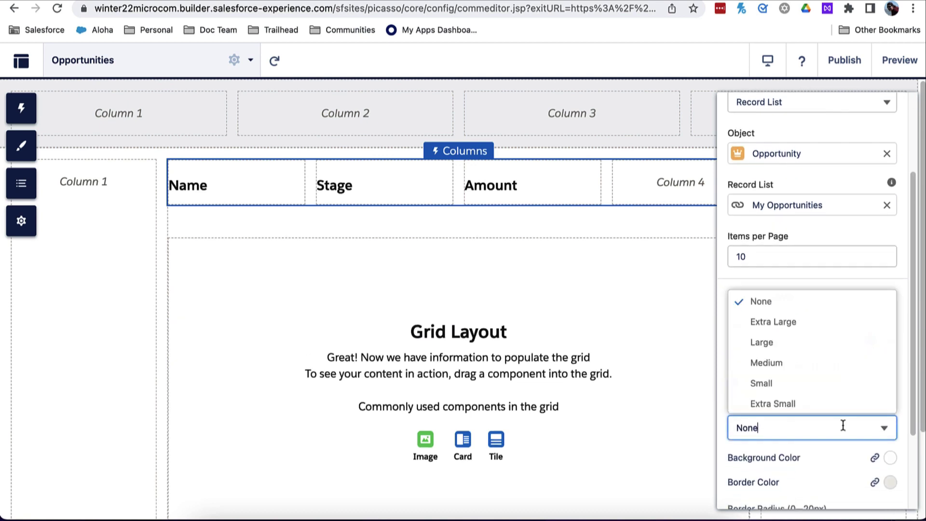
pyautogui.click(799, 384)
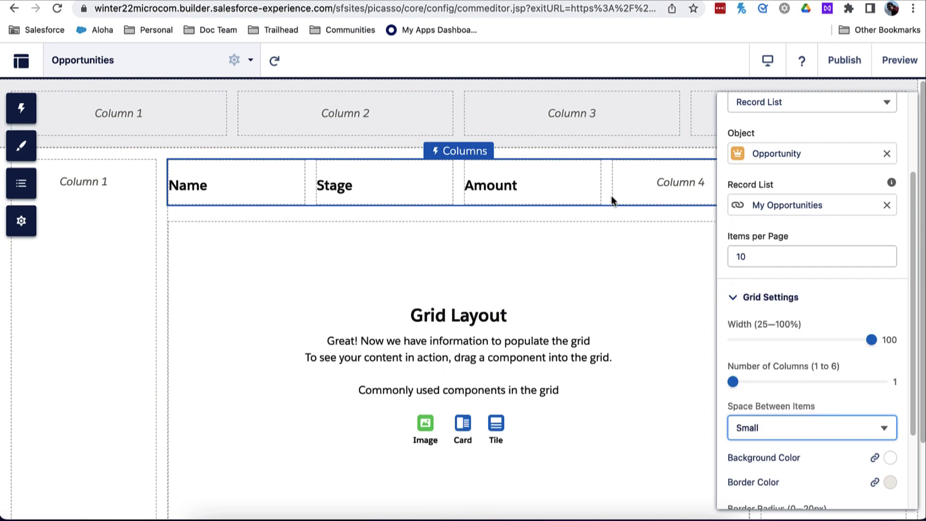
pyautogui.click(22, 111)
pyautogui.moveTo(124, 280); pyautogui.dragTo(296, 284)
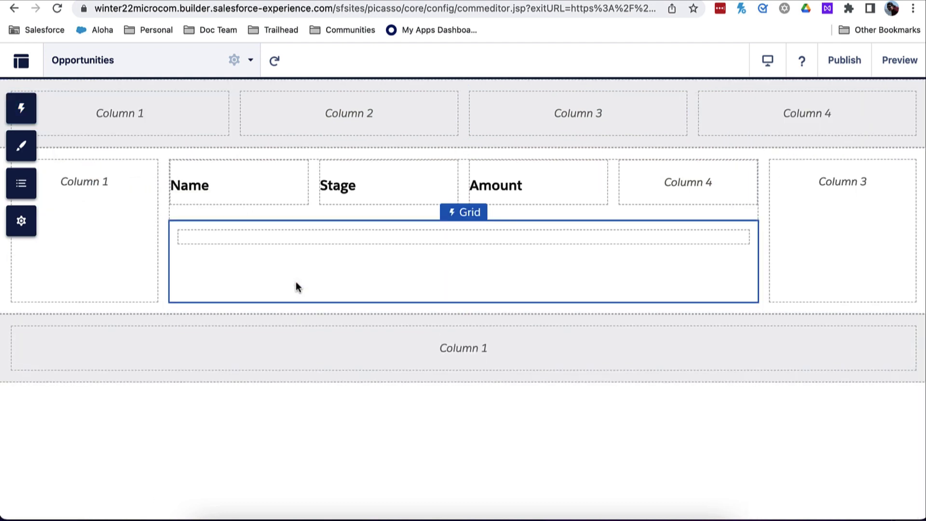
# - Switch the Columns layout inside the Grid to the four-column 3/3/3/3 option
pyautogui.click(325, 271)
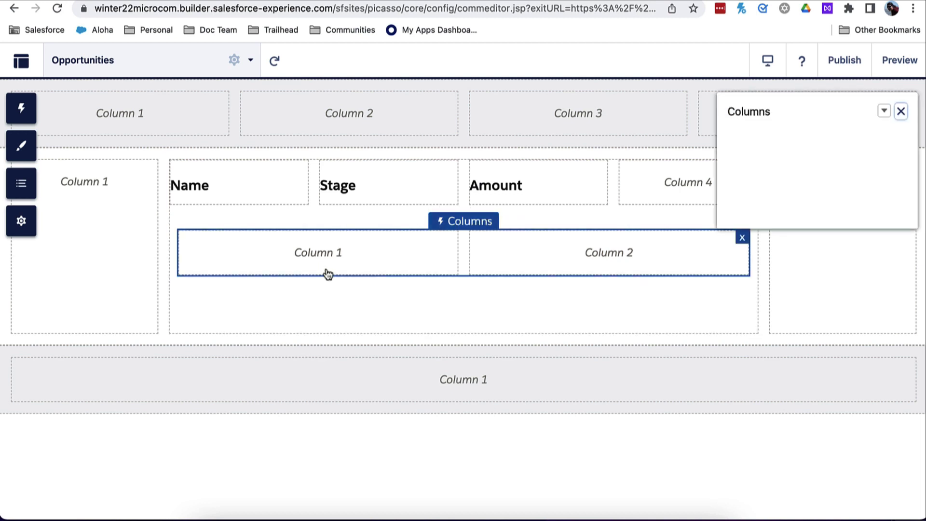
pyautogui.click(746, 228)
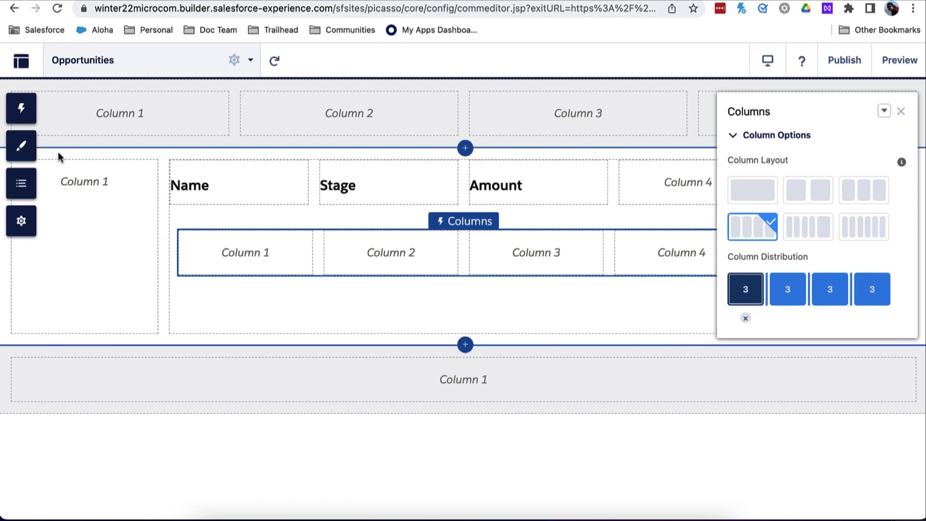
pyautogui.click(18, 109)
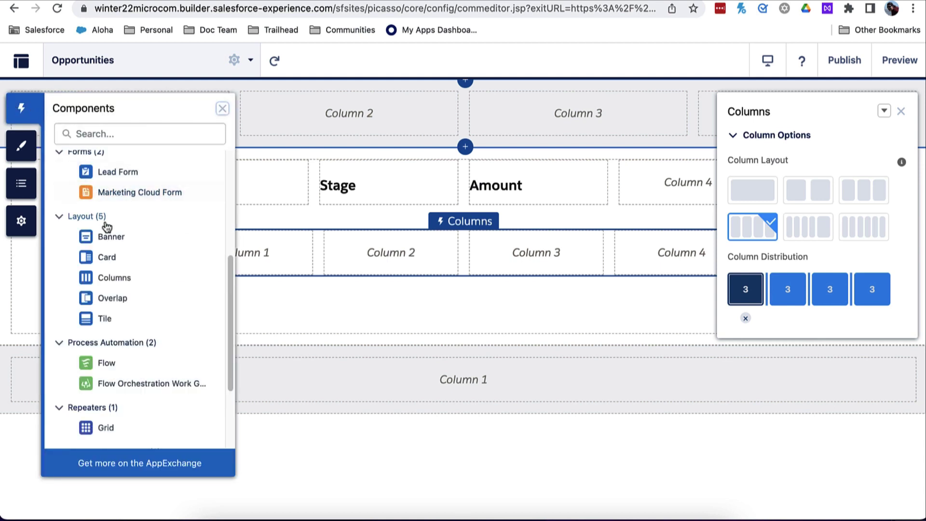
# - Drop Text Blocks into the row's first three columns under Name, Stage and Amount
pyautogui.scroll(1, 107, 214)
pyautogui.scroll(5, 107, 213)
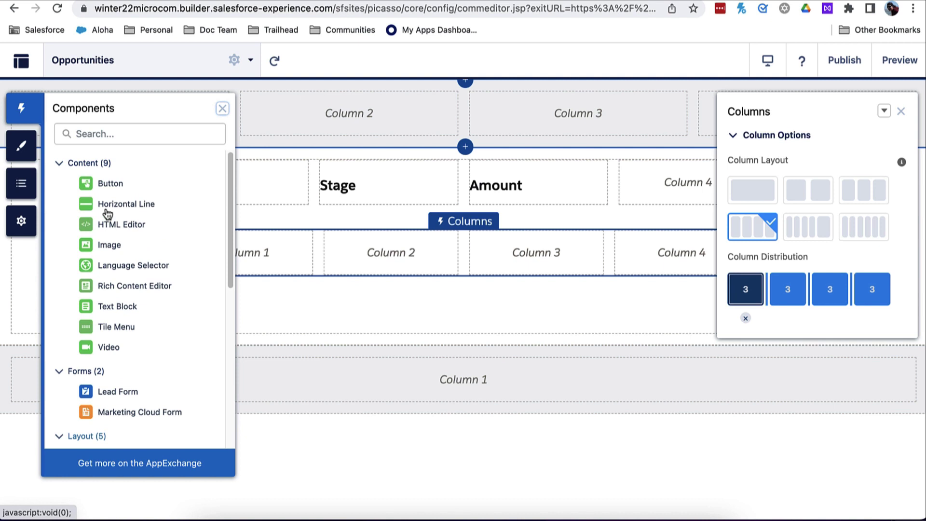
pyautogui.moveTo(118, 311); pyautogui.dragTo(236, 256)
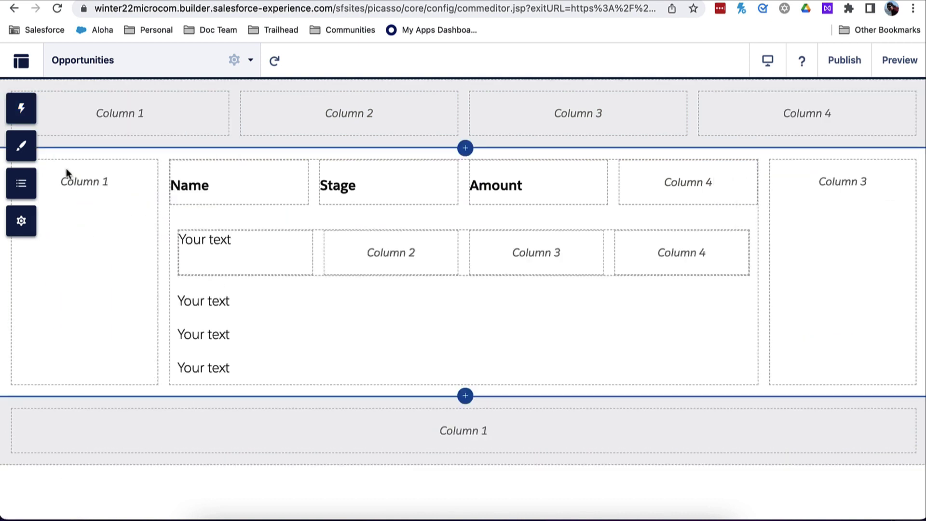
pyautogui.click(21, 116)
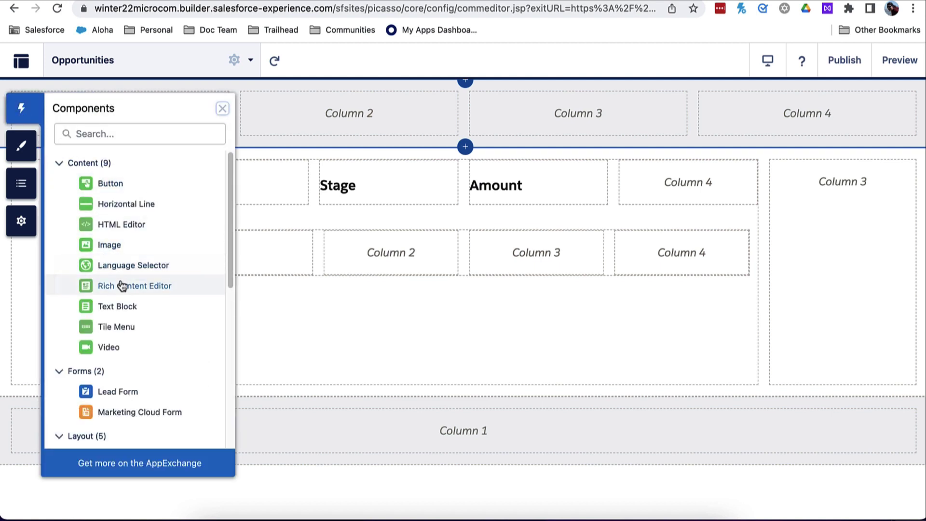
pyautogui.moveTo(115, 309); pyautogui.dragTo(345, 261)
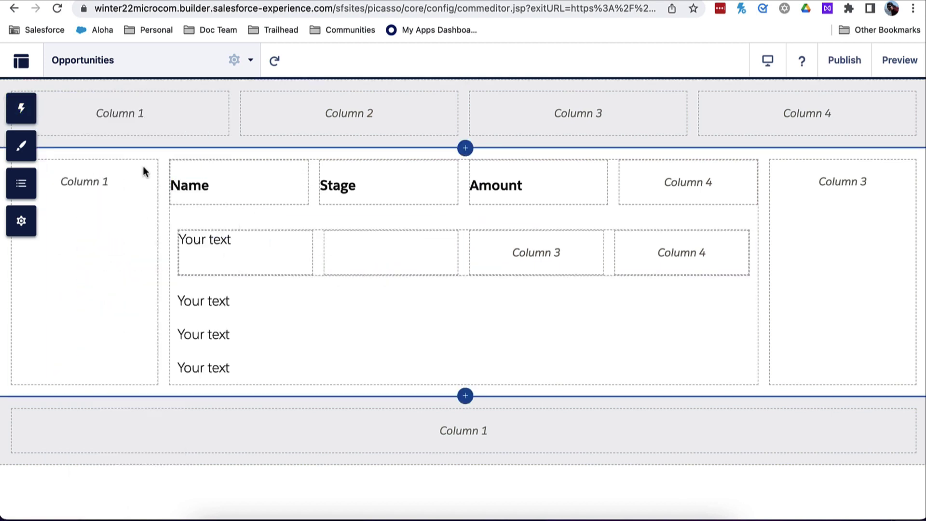
pyautogui.click(27, 117)
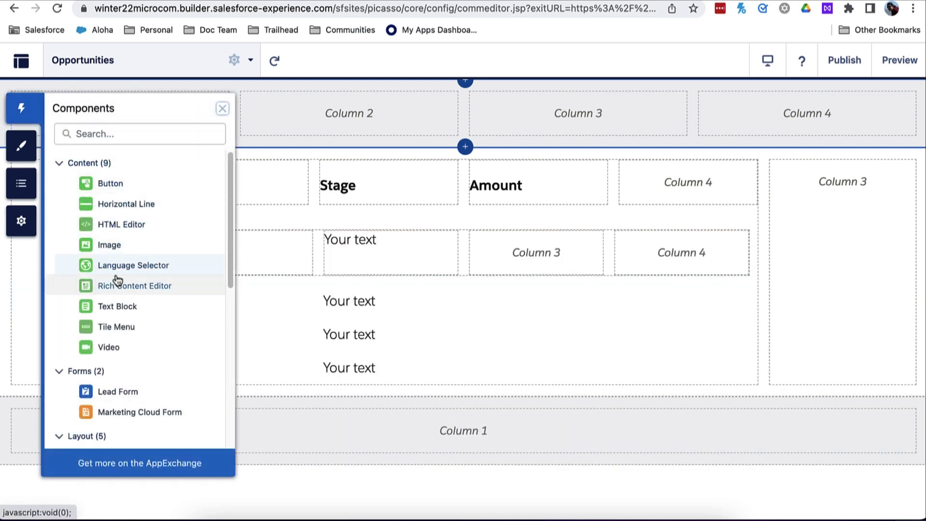
pyautogui.moveTo(113, 308); pyautogui.dragTo(490, 259)
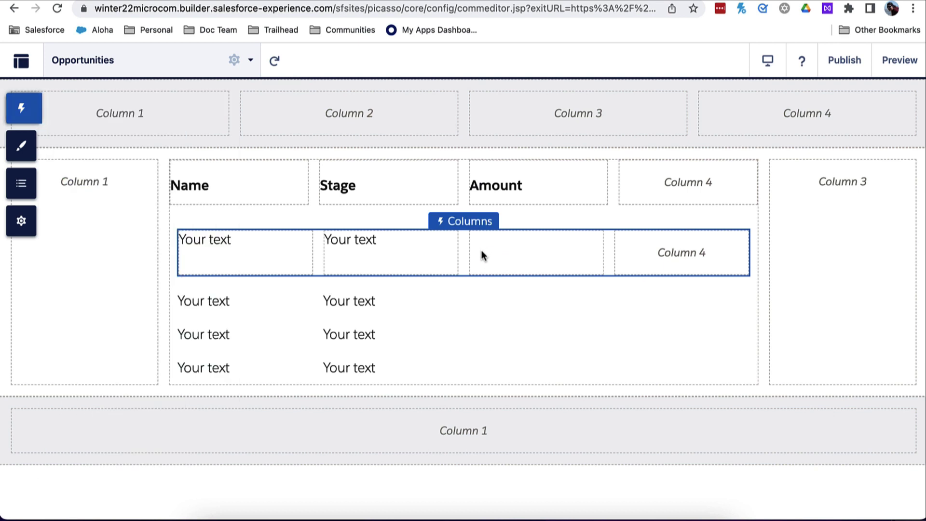
# - Add a Button component to the row's fourth column
pyautogui.click(33, 109)
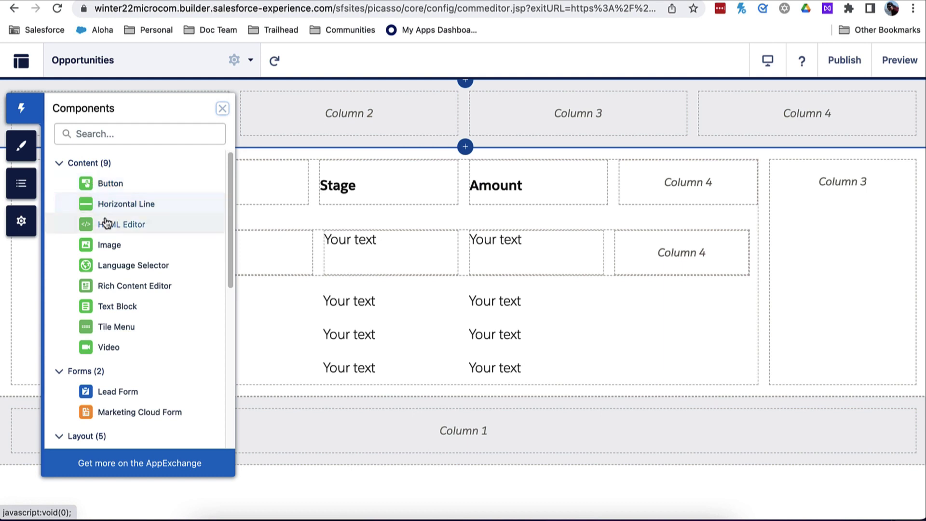
pyautogui.moveTo(107, 189); pyautogui.dragTo(626, 249)
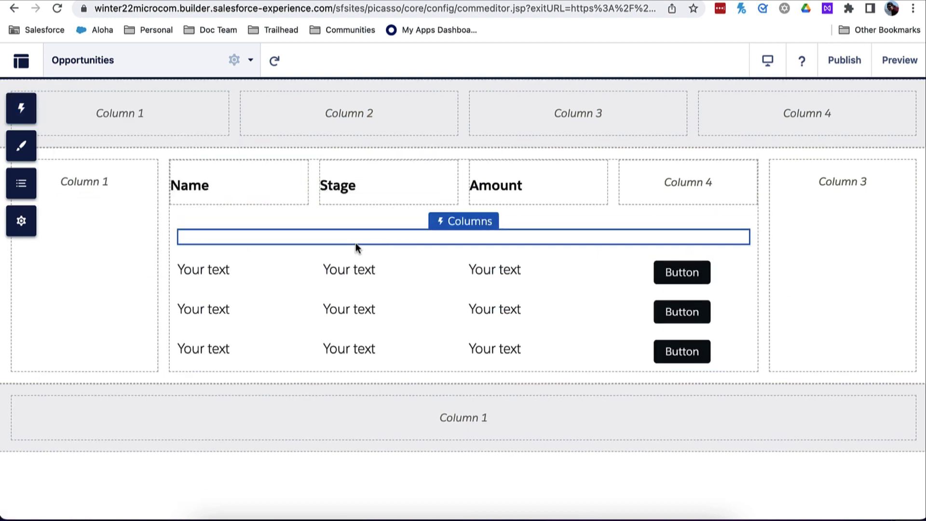
pyautogui.click(349, 241)
pyautogui.click(192, 240)
# - Bind the three Text Blocks to Opportunity Name, Stage and Amount respectively
pyautogui.click(192, 239)
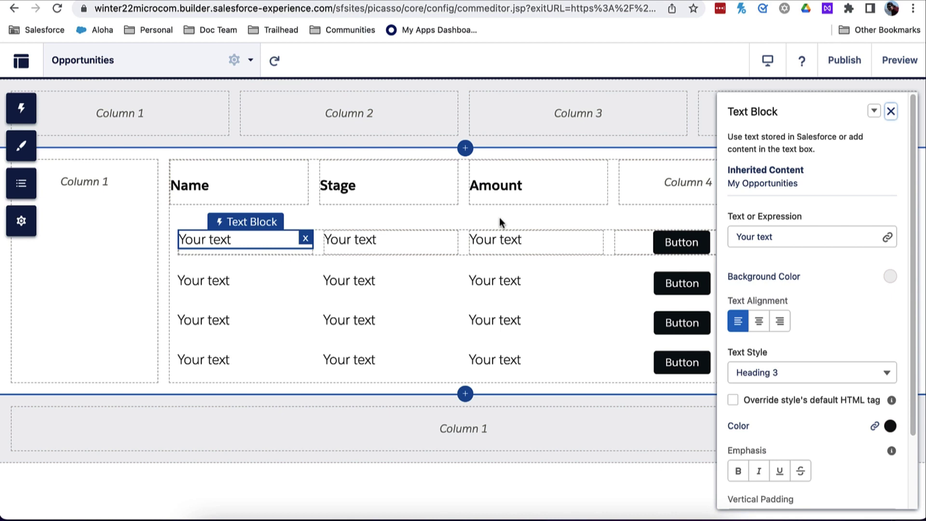
pyautogui.click(887, 238)
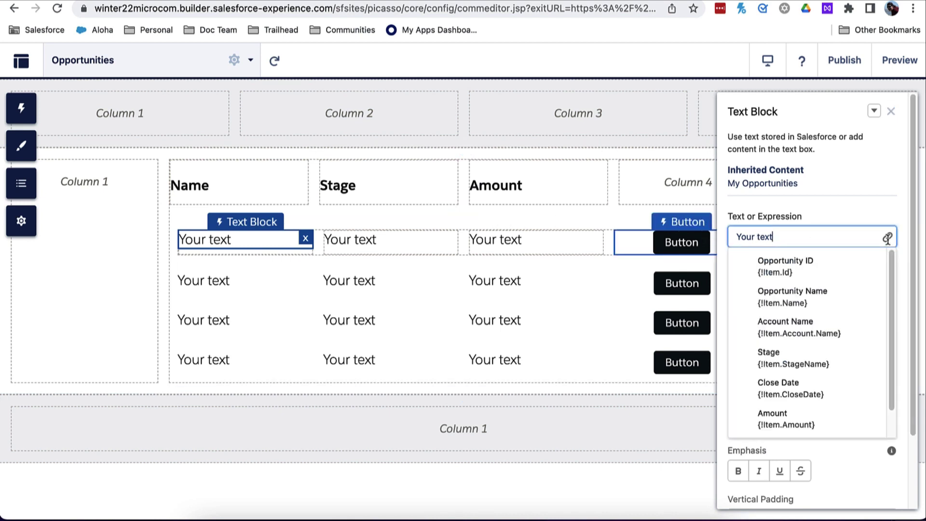
pyautogui.click(804, 295)
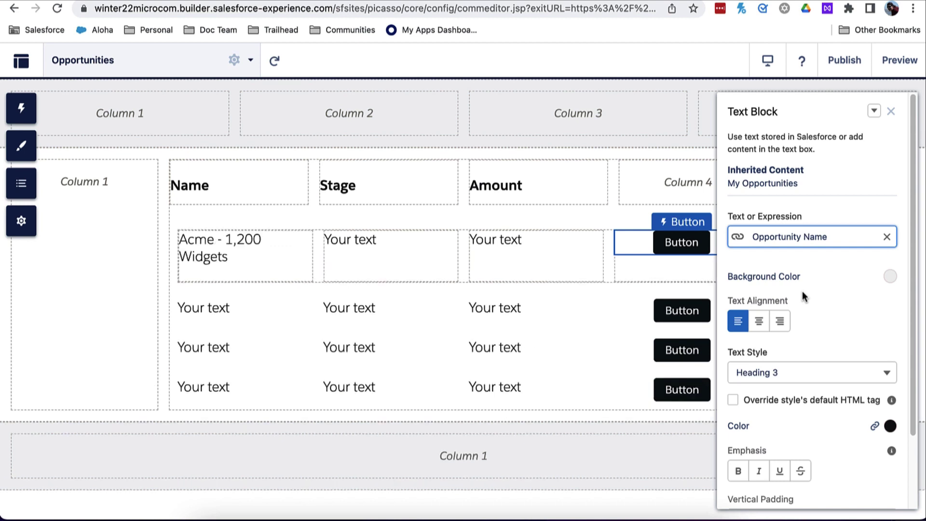
pyautogui.click(346, 241)
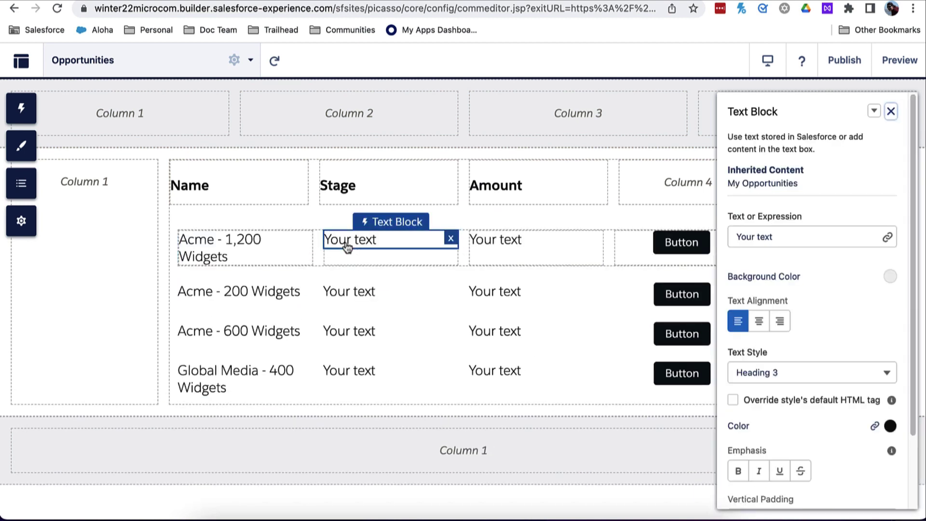
pyautogui.click(797, 237)
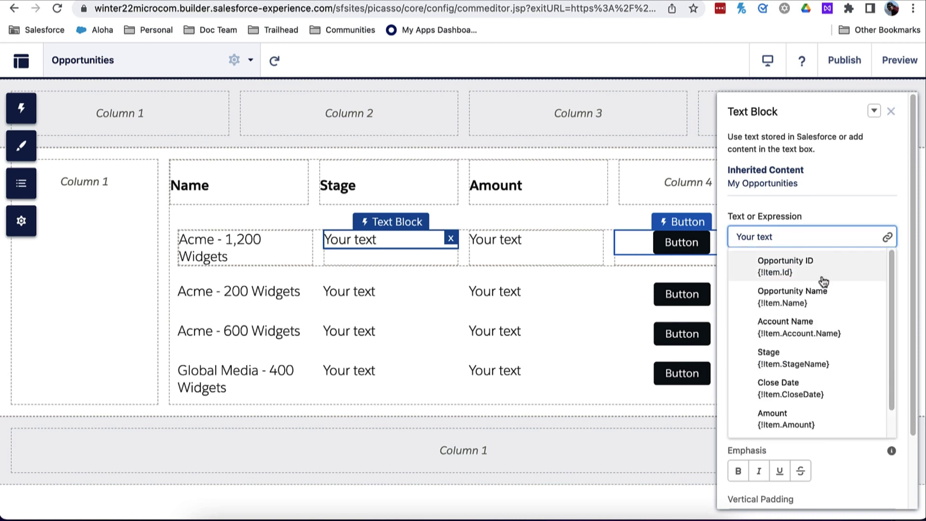
pyautogui.click(814, 358)
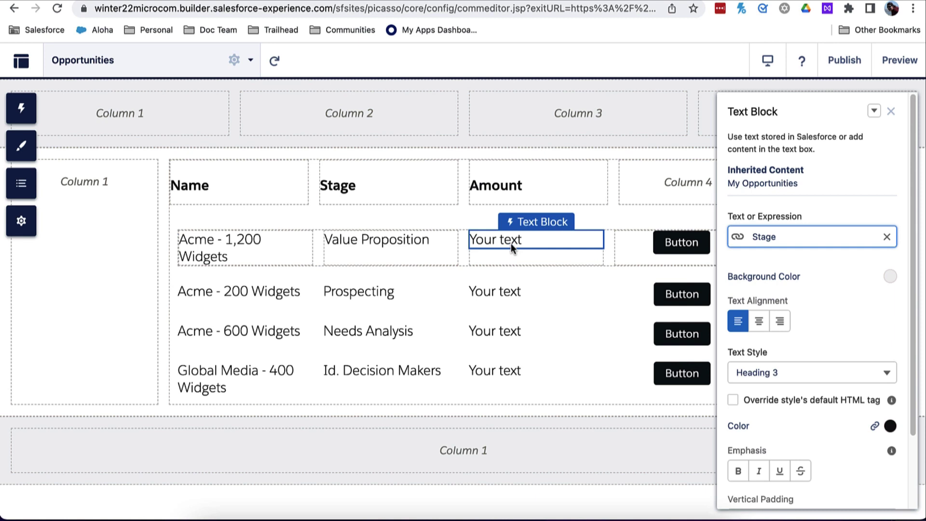
pyautogui.click(513, 243)
pyautogui.click(772, 241)
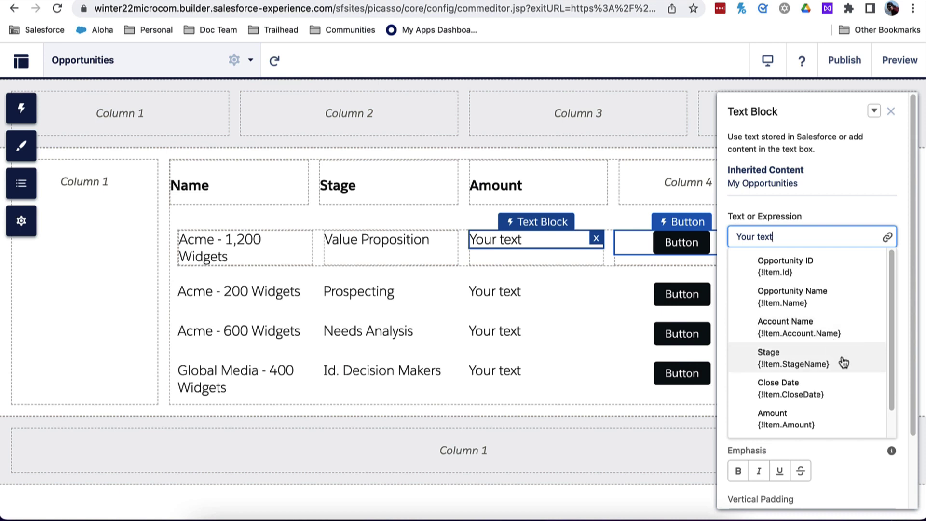
pyautogui.scroll(-1, 820, 376)
pyautogui.click(799, 400)
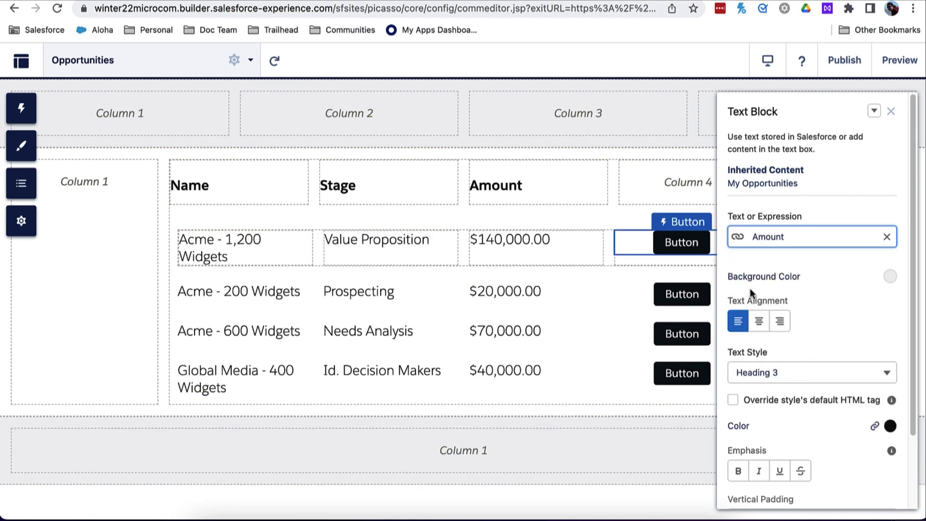
pyautogui.click(683, 244)
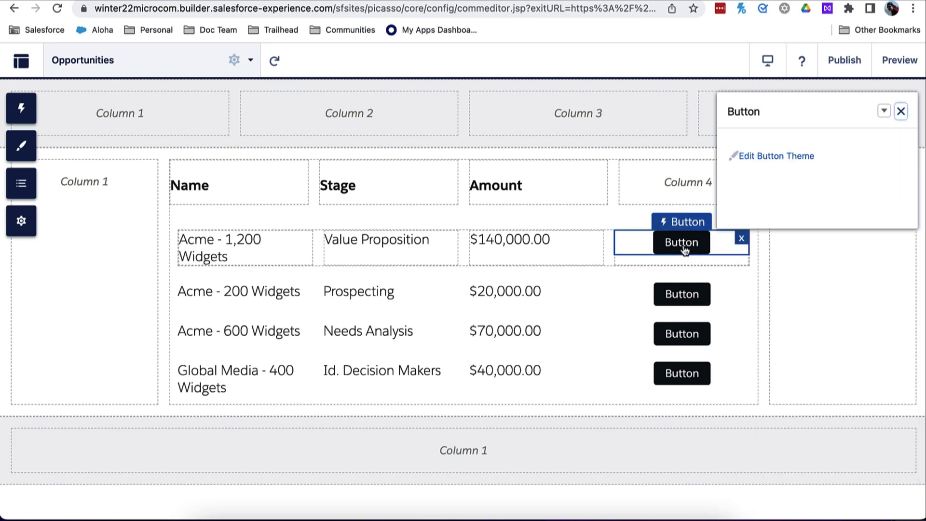
# - Replace the row button's label with 'Details'
pyautogui.doubleClick(752, 237)
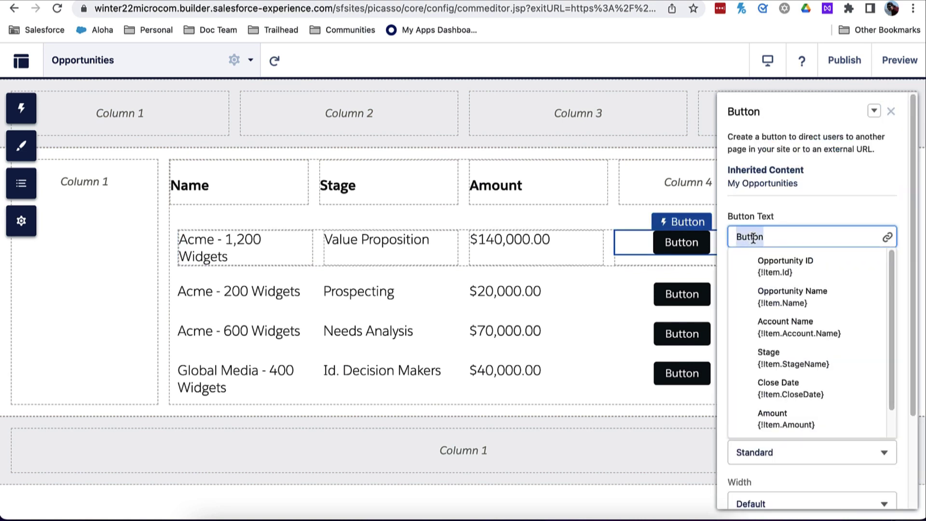
pyautogui.write('Dta')
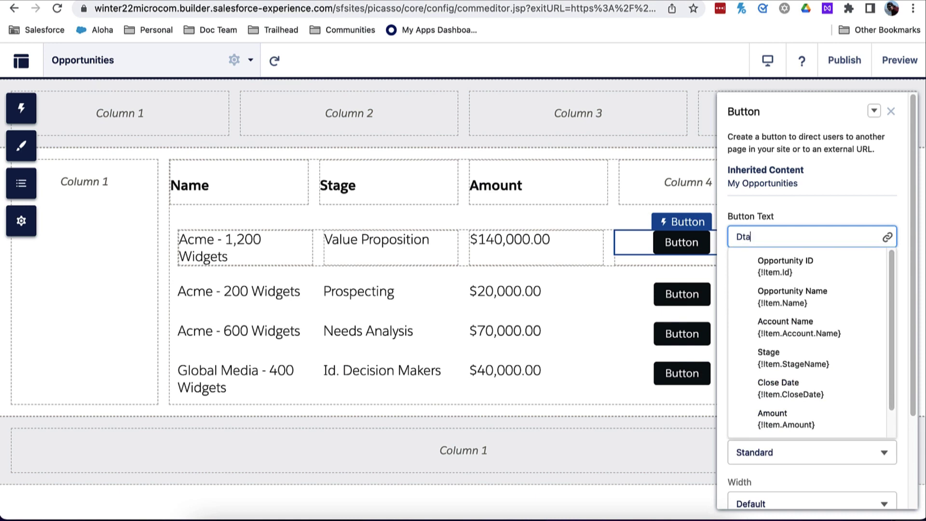
pyautogui.press('BackSpace')
pyautogui.press('BackSpace')
pyautogui.write('eti')
pyautogui.press('BackSpace')
pyautogui.write('ails')
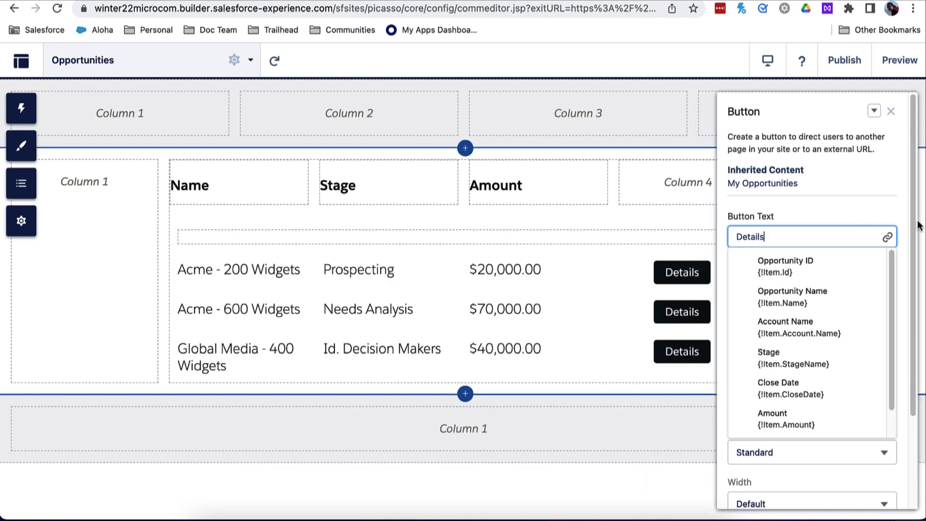
pyautogui.click(900, 255)
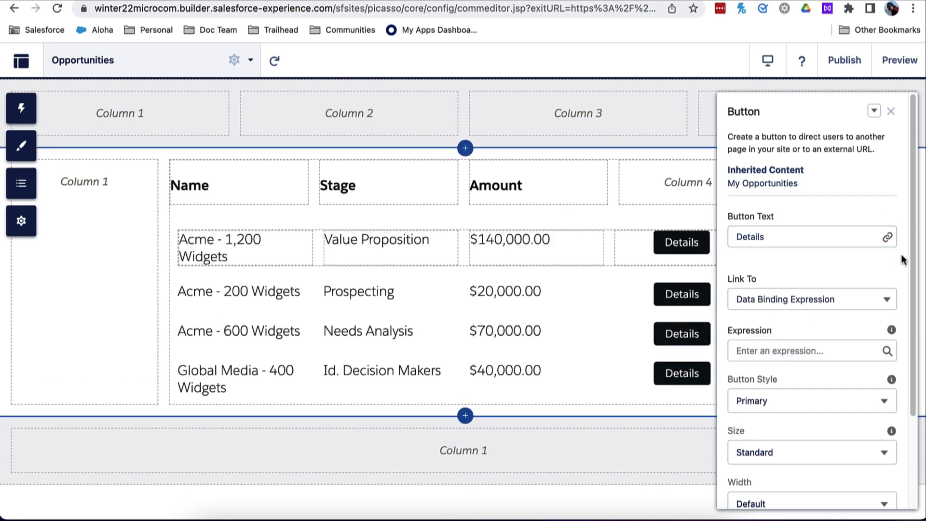
# - Link the Details button to the Opportunity Detail site page
pyautogui.click(889, 301)
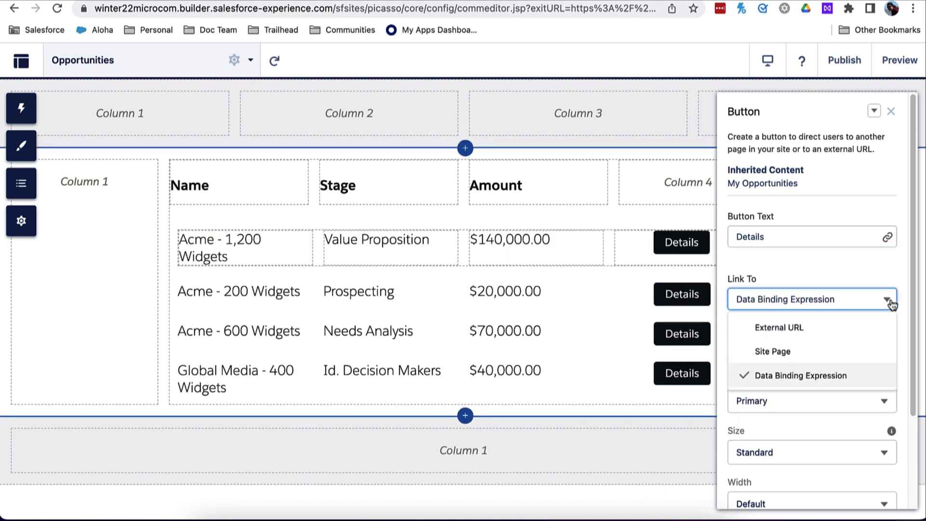
pyautogui.click(842, 351)
pyautogui.click(857, 346)
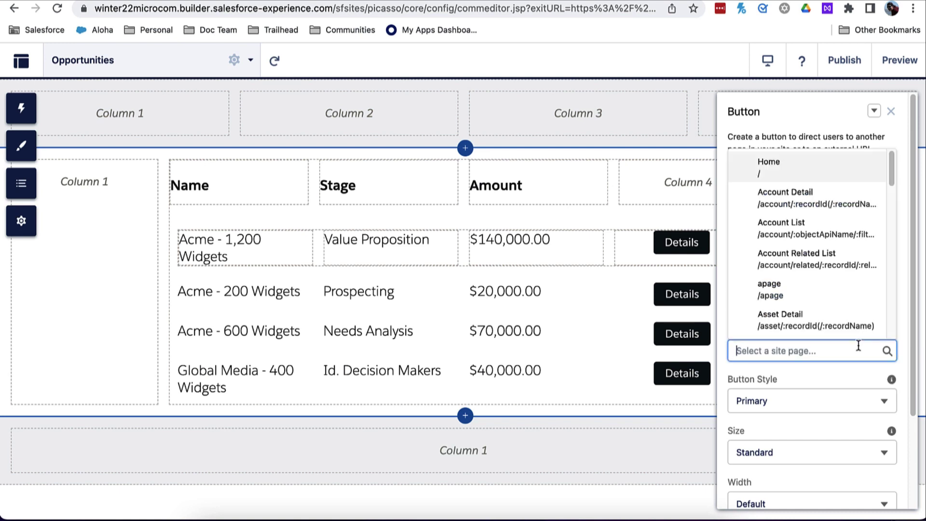
pyautogui.write('opp')
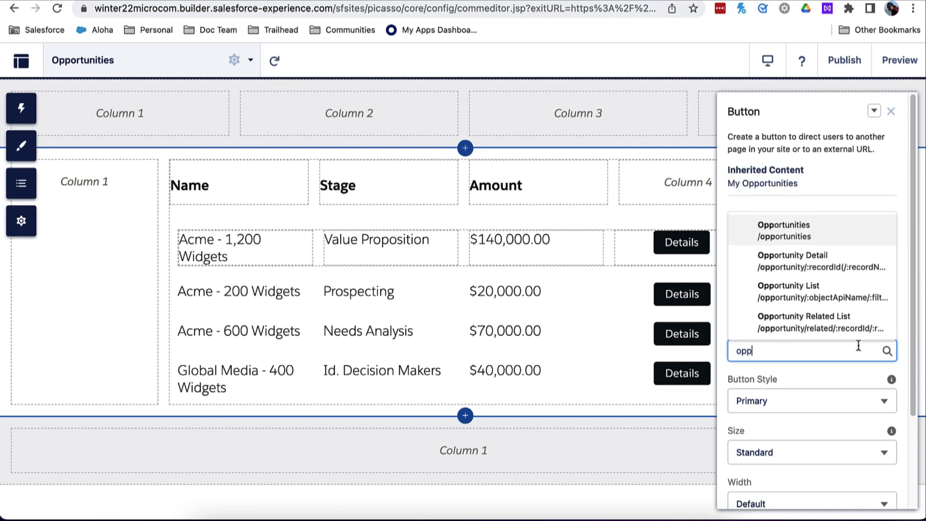
pyautogui.click(838, 260)
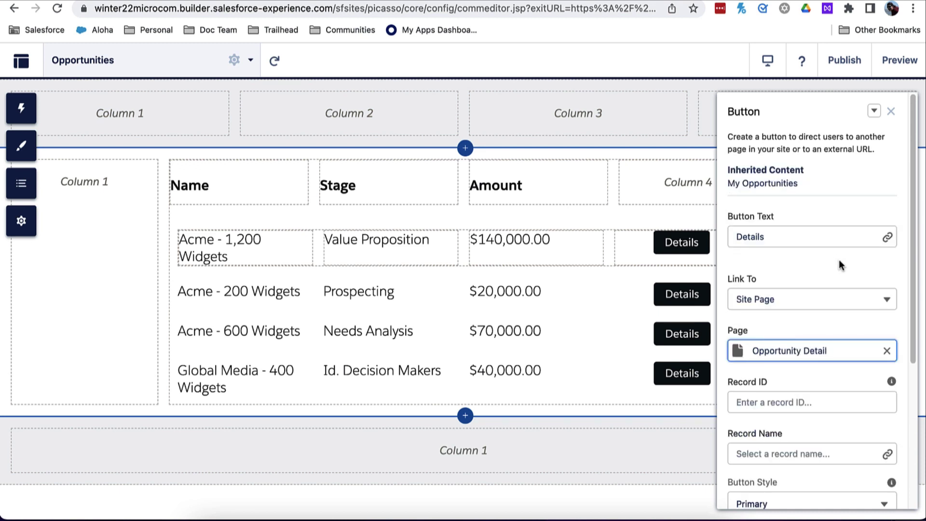
# - Pass Opportunity ID as Record ID and Opportunity Name as Record Name, then preview the page
pyautogui.scroll(-3, 833, 316)
pyautogui.click(813, 292)
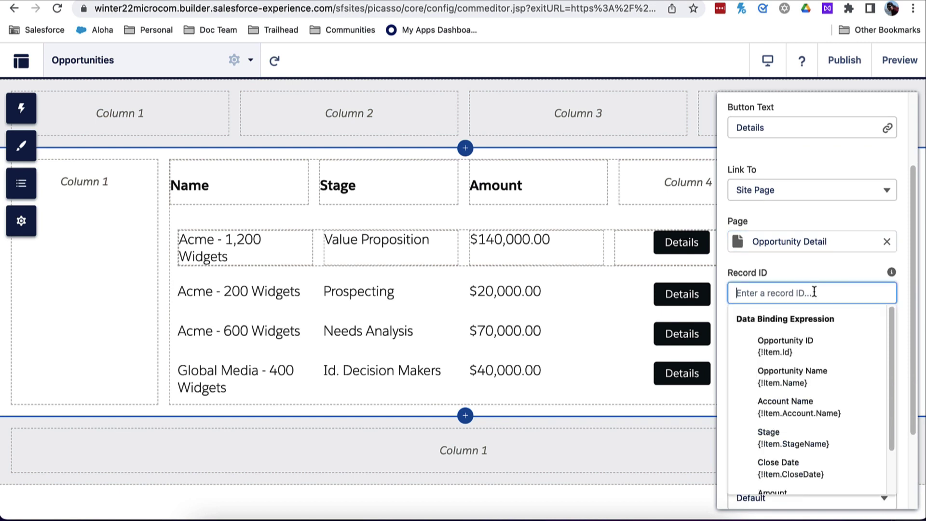
pyautogui.click(800, 350)
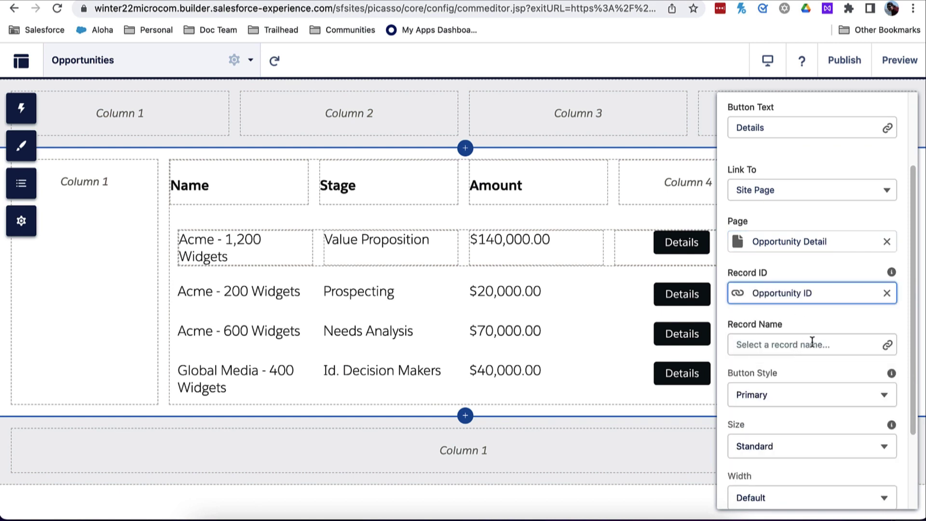
pyautogui.click(810, 345)
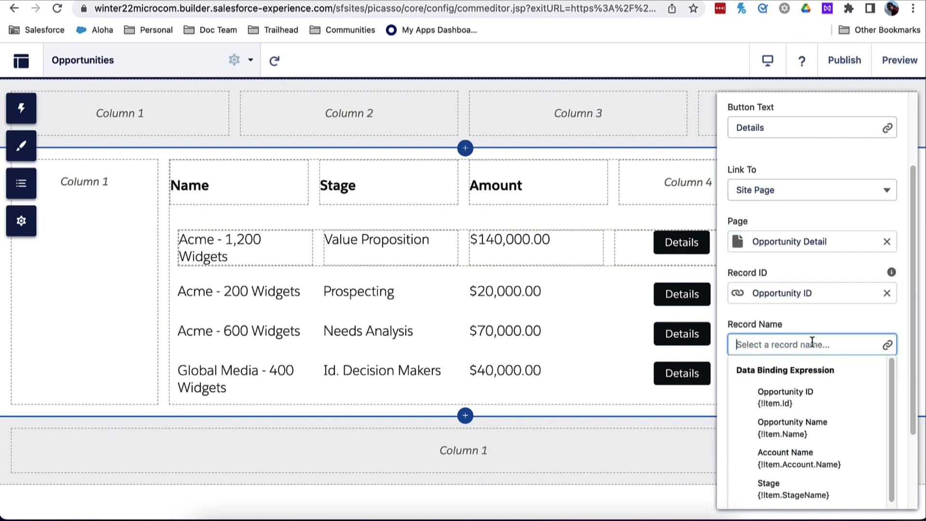
pyautogui.click(798, 427)
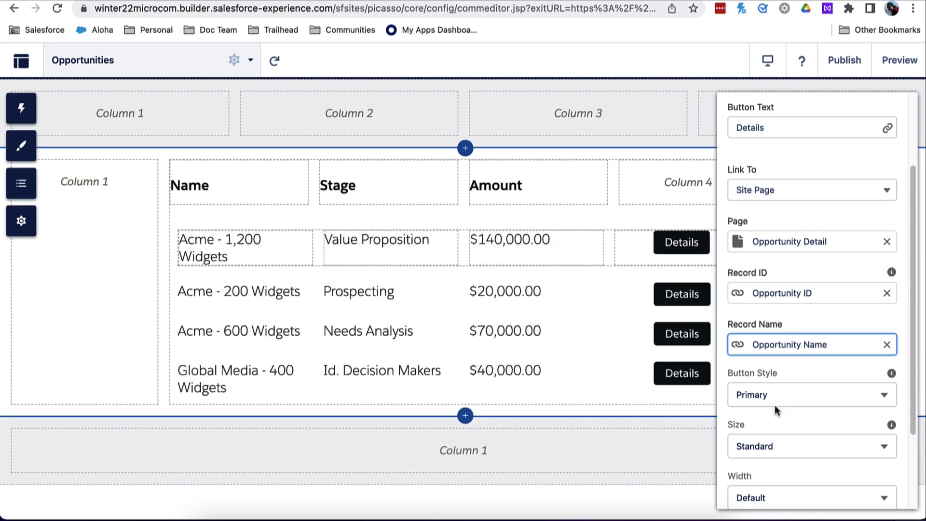
pyautogui.click(700, 409)
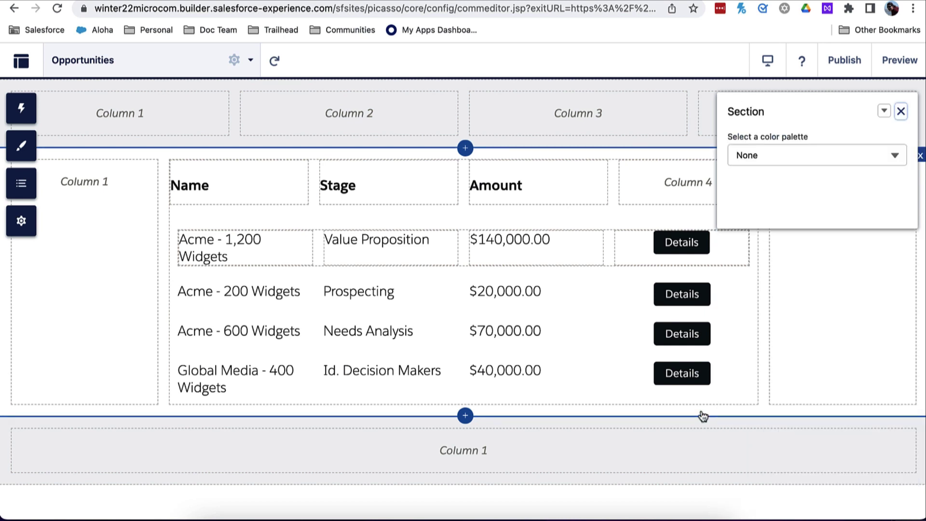
pyautogui.click(899, 61)
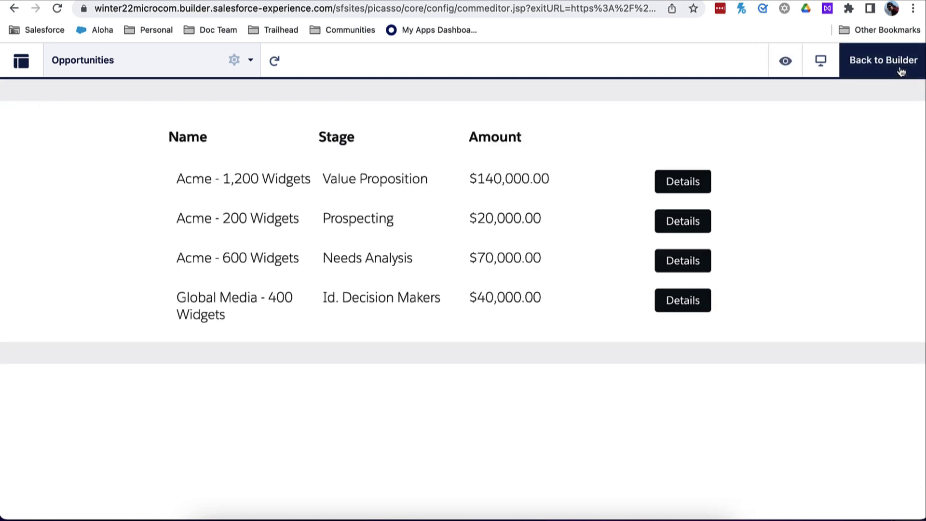